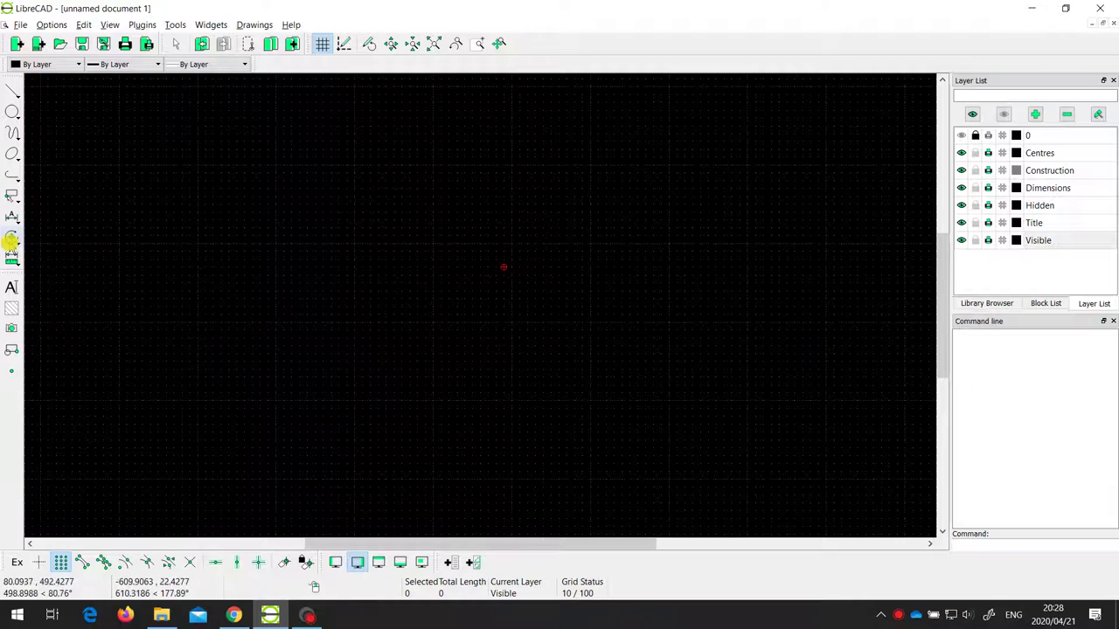
- Draw a horizontal line with the Line 2 Points tool
left_click(11, 240)
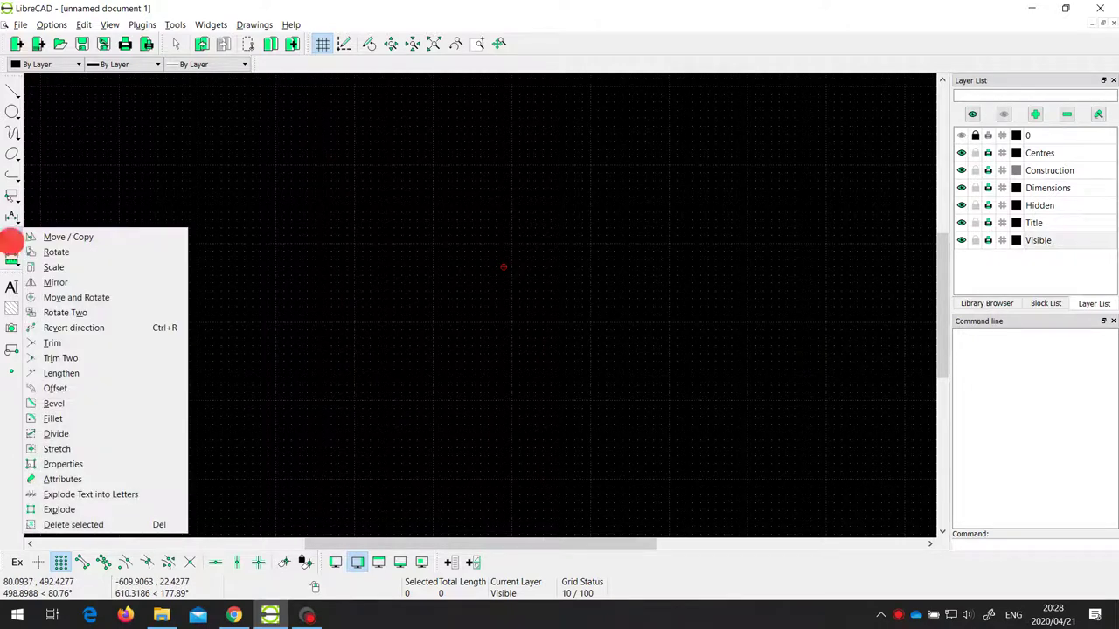
left_click(114, 345)
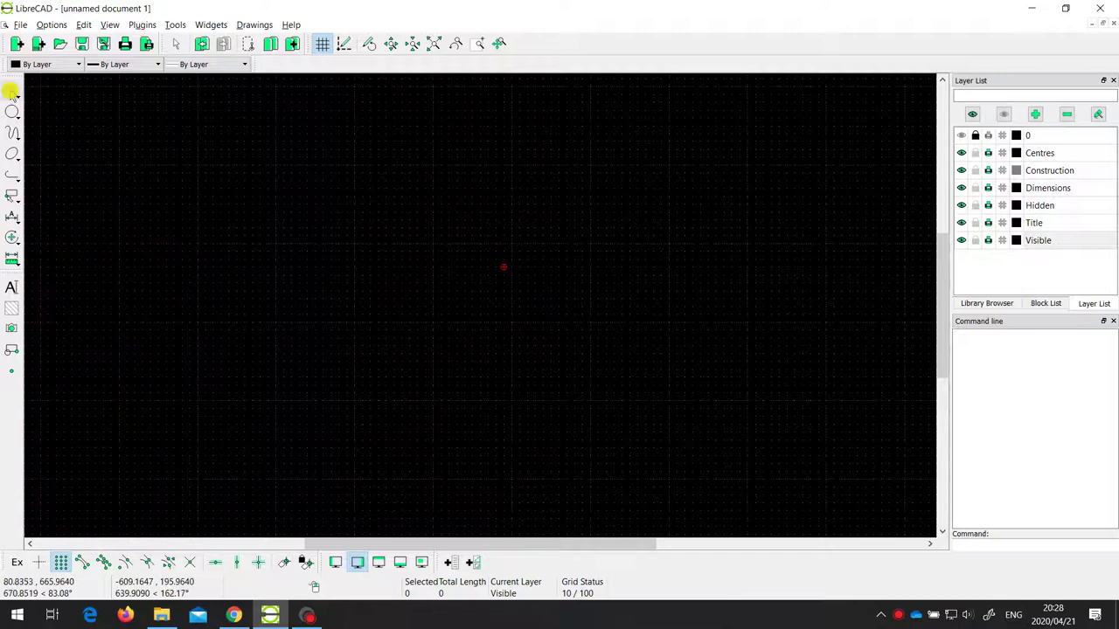
left_click(10, 88)
left_click(63, 90)
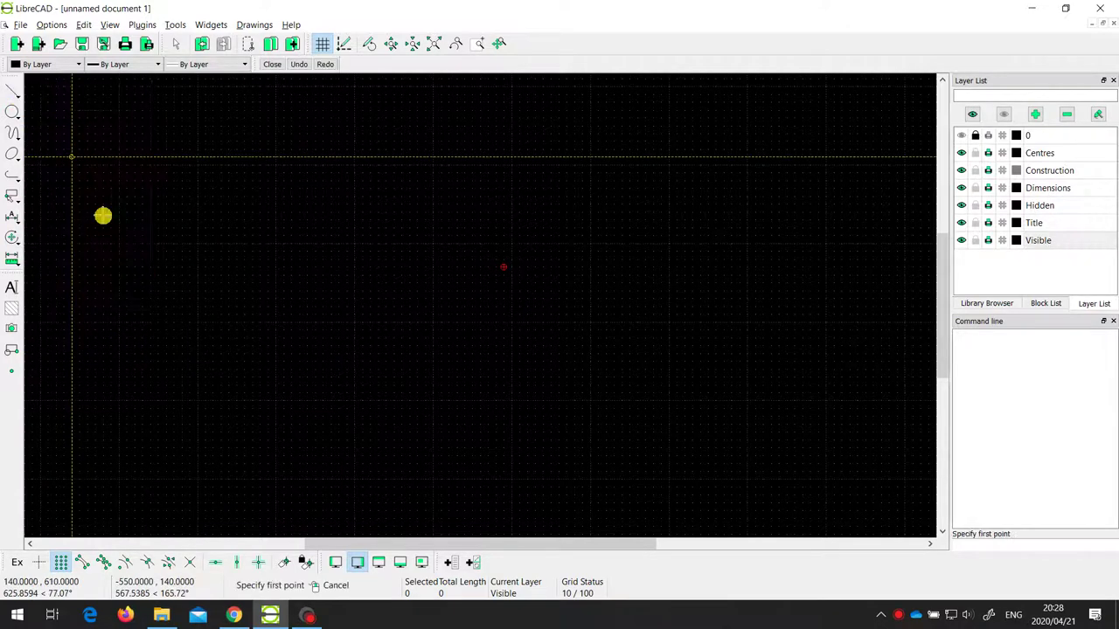
left_click(118, 164)
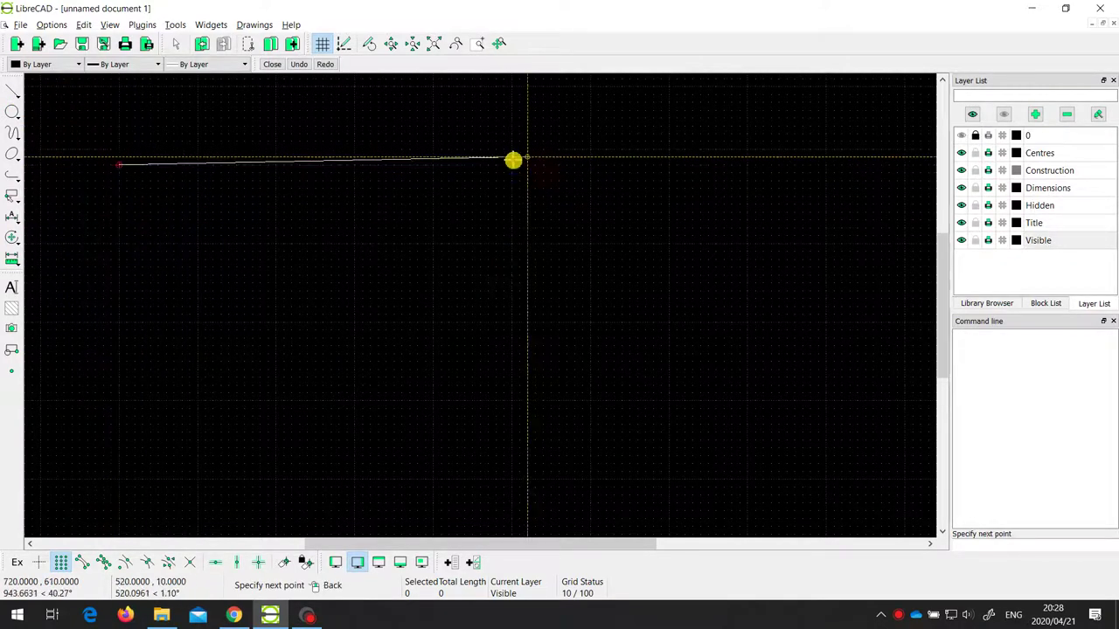
left_click(480, 164)
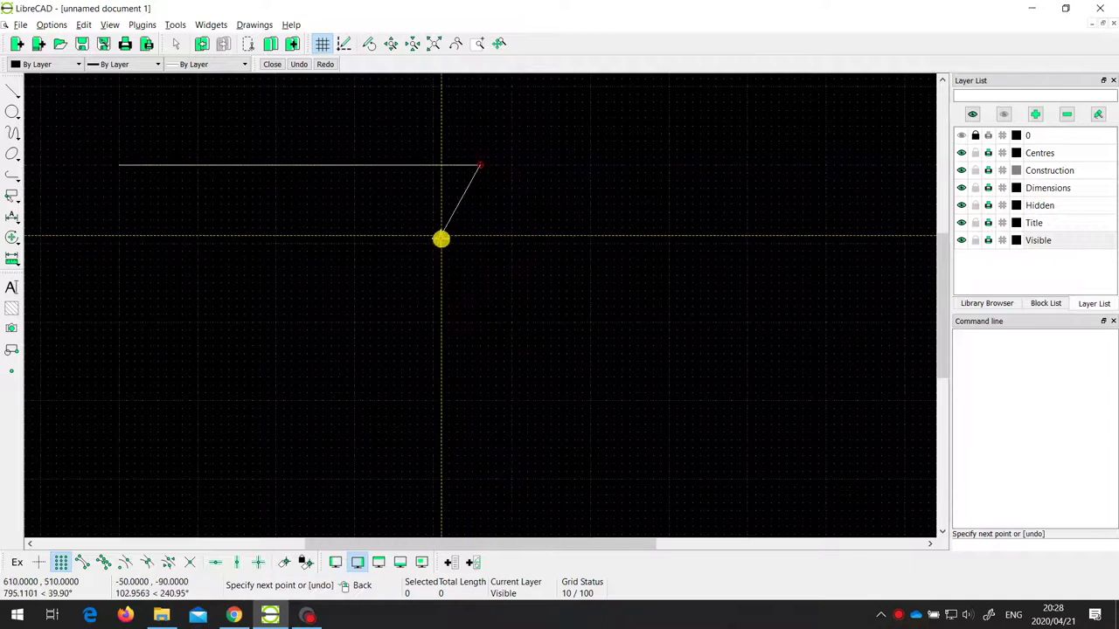
right_click(441, 239)
- Draw a longer vertical line crossing the horizontal line near its right end
left_click(426, 135)
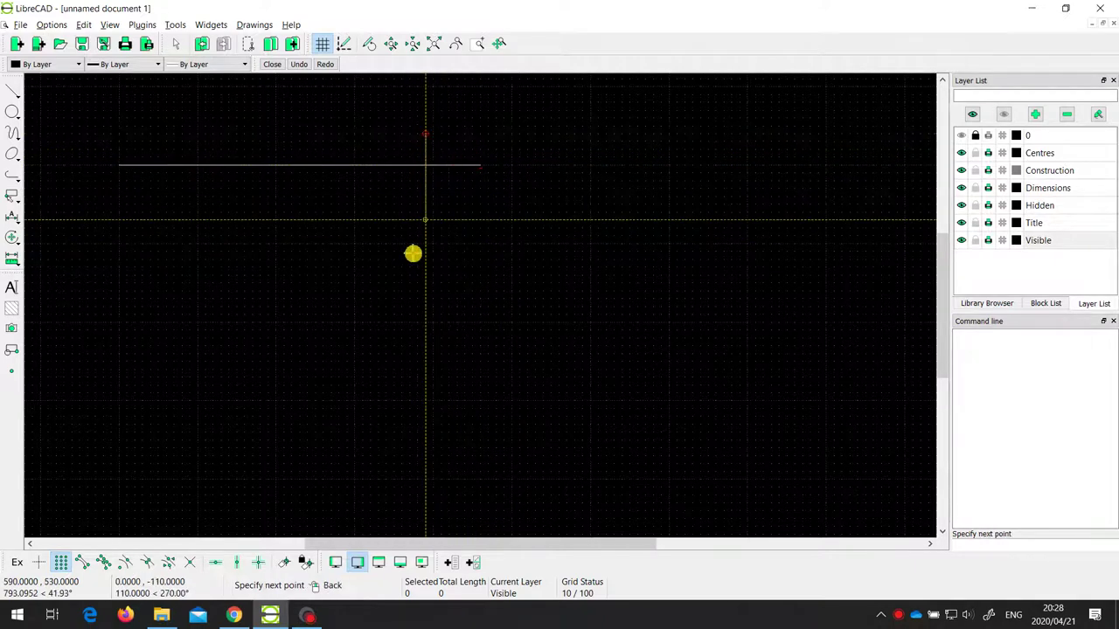
left_click(424, 332)
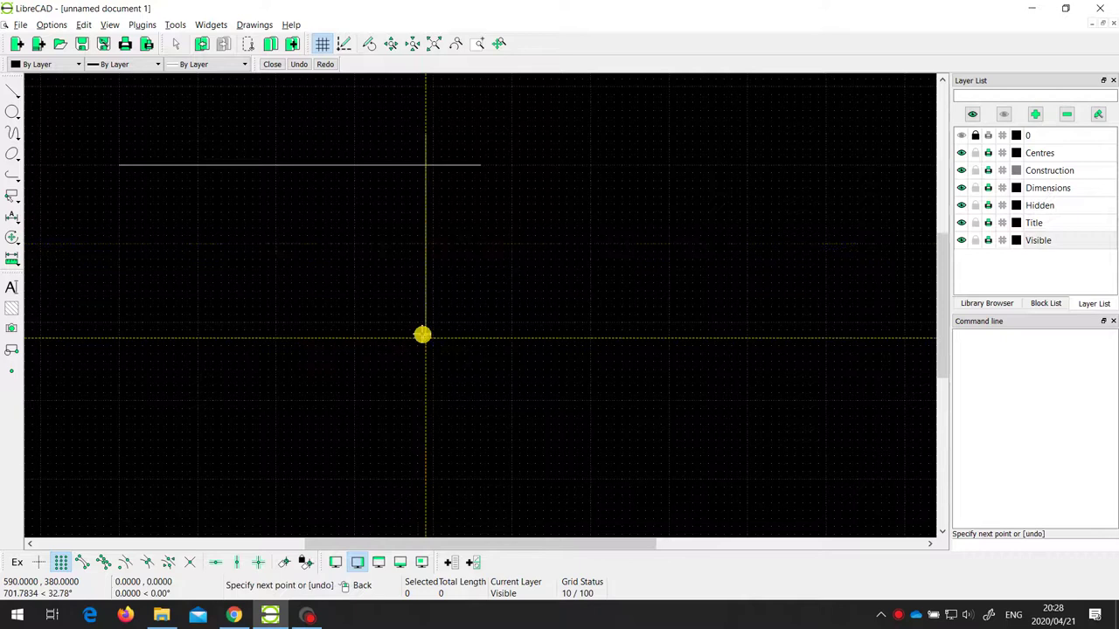
right_click(422, 334)
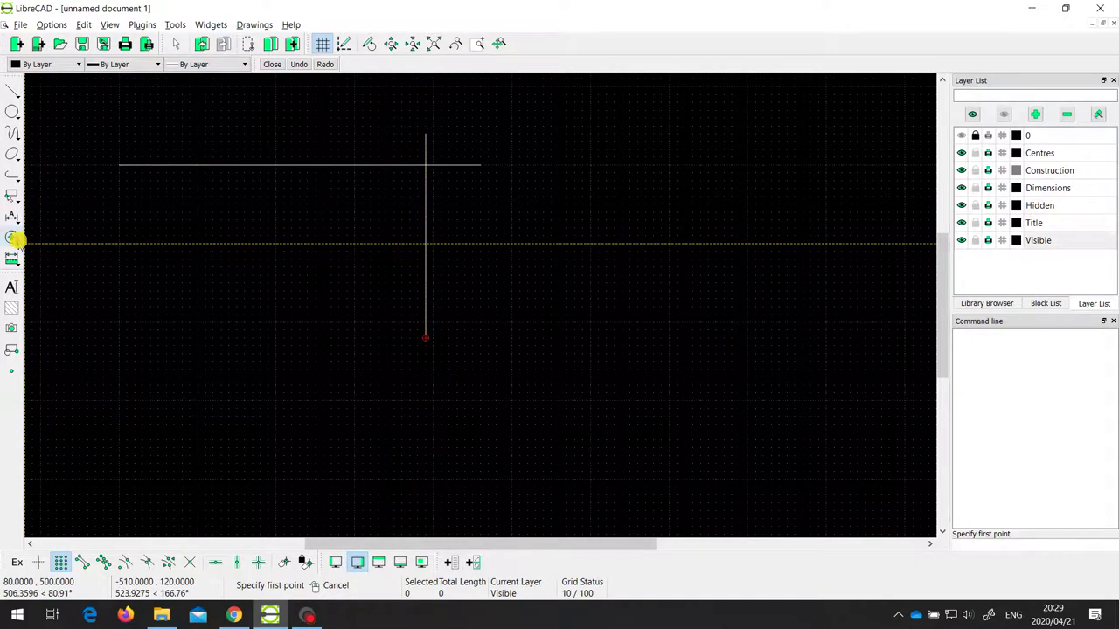
- Trim the vertical line, using the horizontal line as the cutting edge
left_click(14, 237)
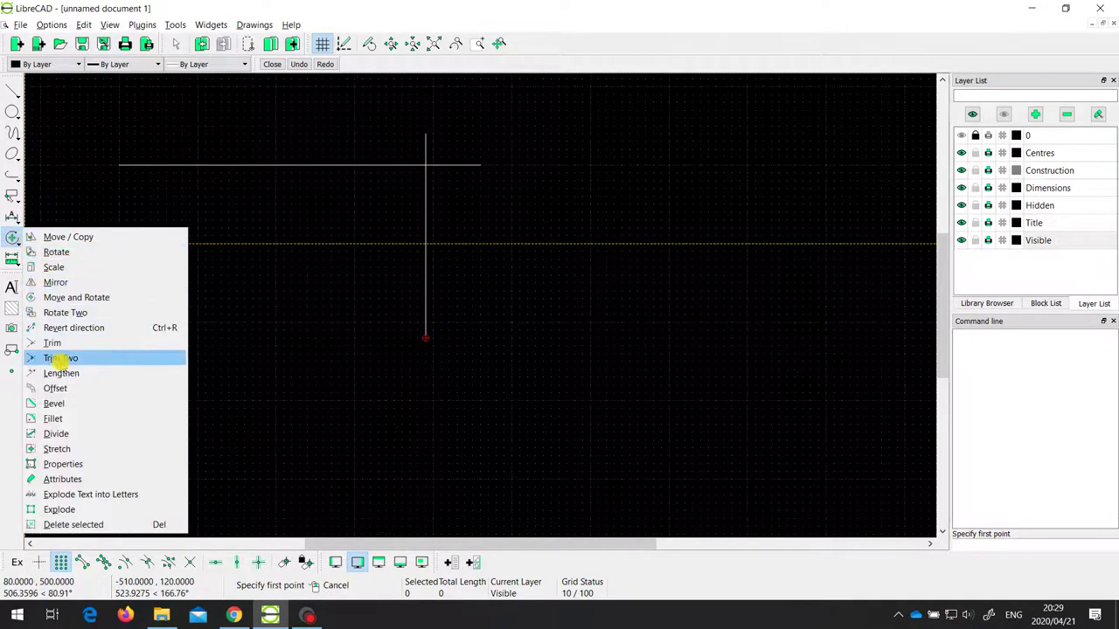
left_click(52, 343)
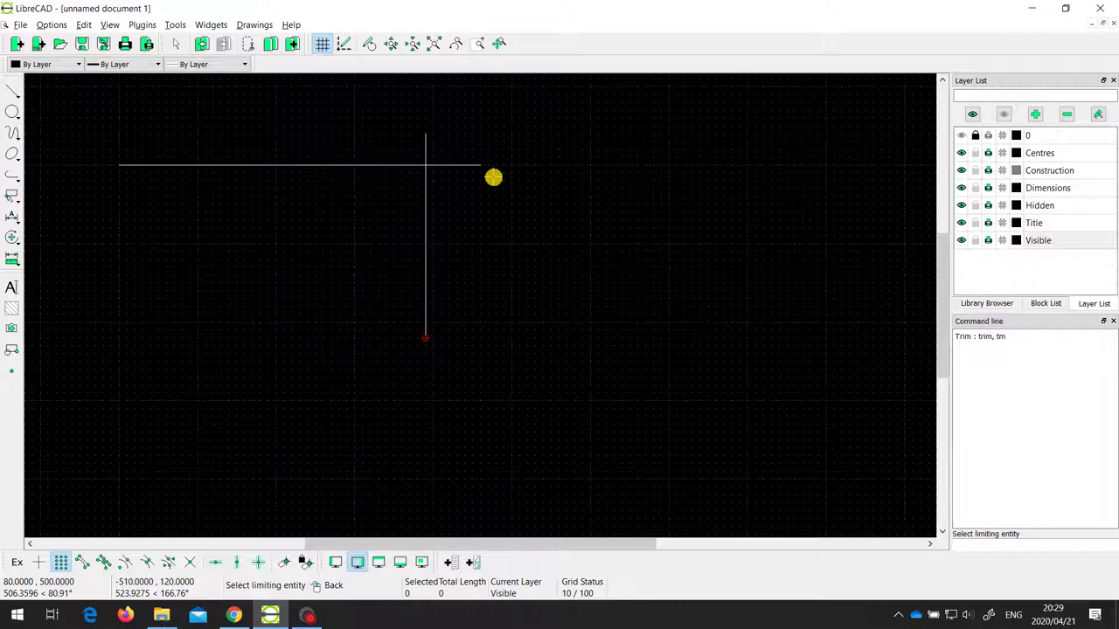
left_click(343, 166)
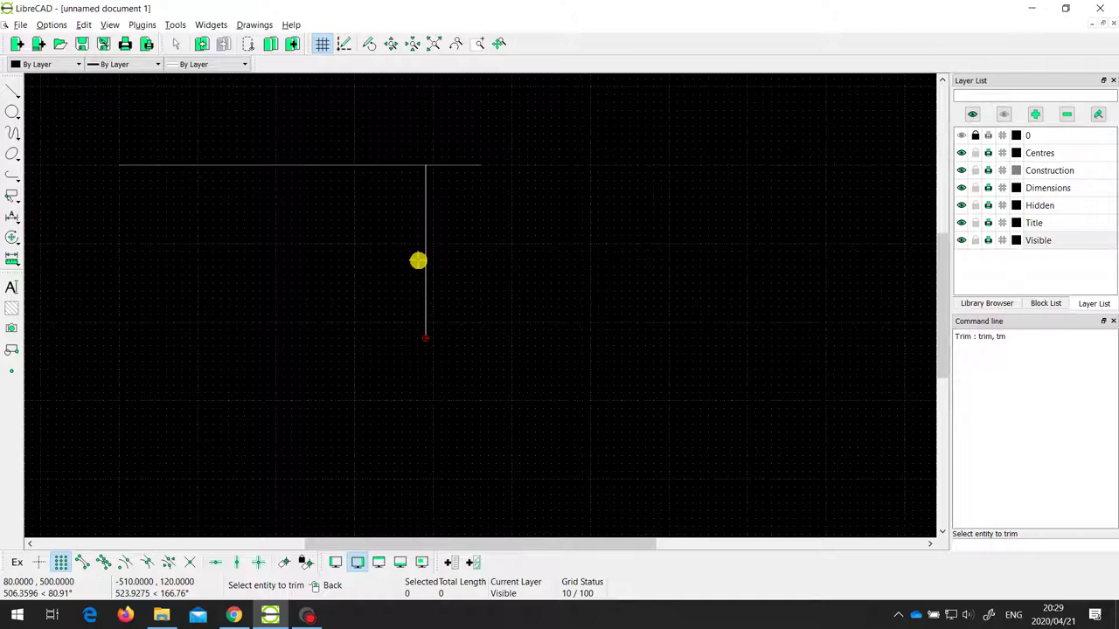
right_click(418, 261)
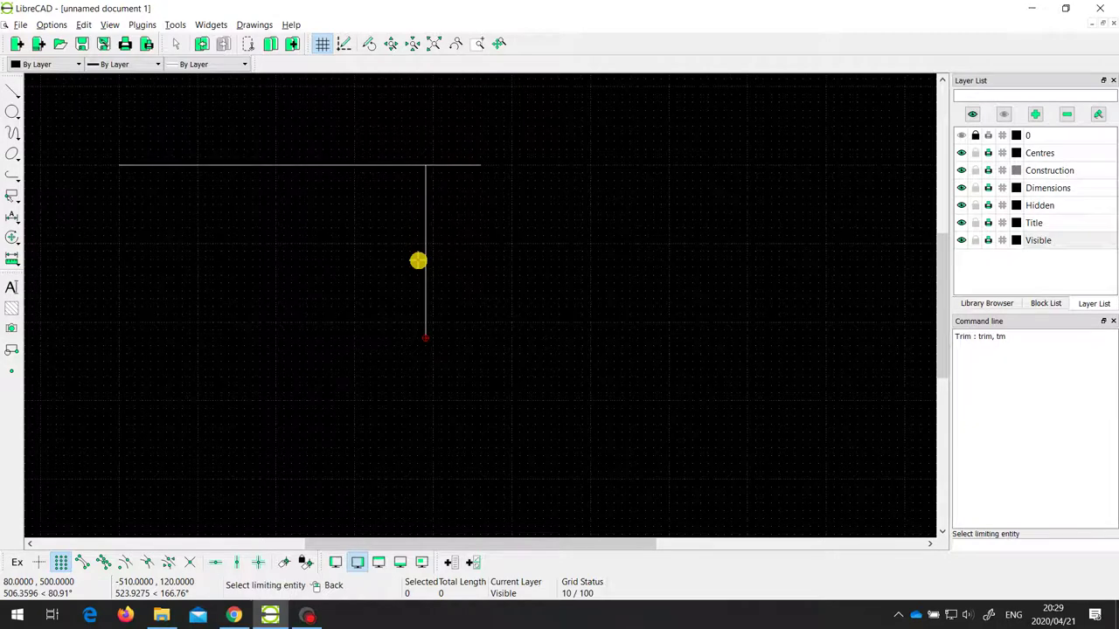
- Undo the trim, then trim the vertical line again against the horizontal line and exit Trim
key("ctrl+z")
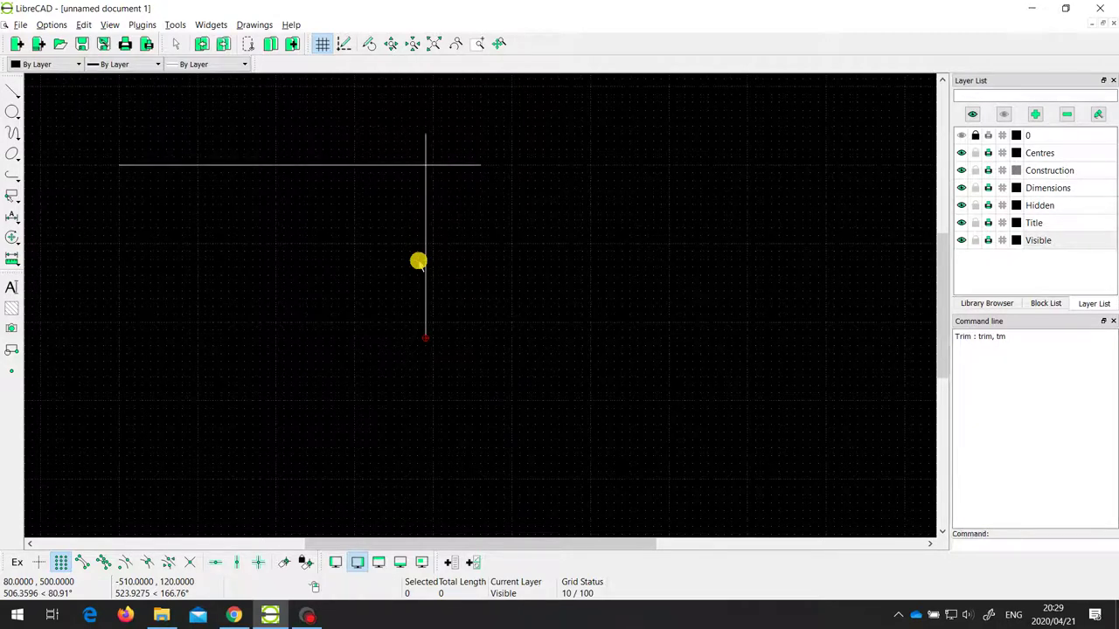
left_click(14, 248)
left_click(83, 342)
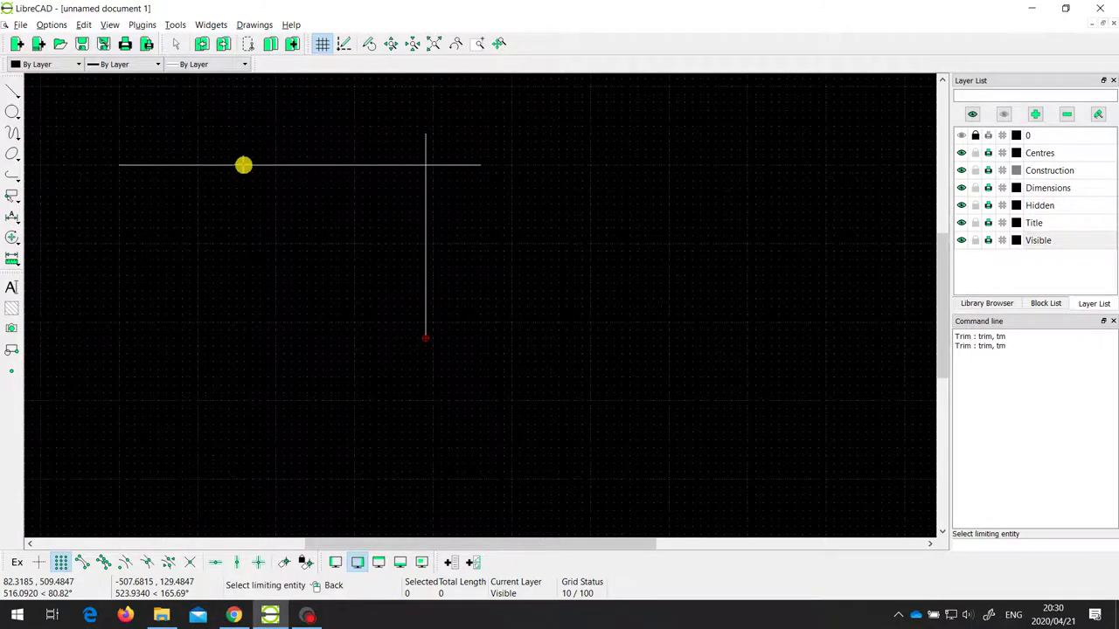
left_click(243, 165)
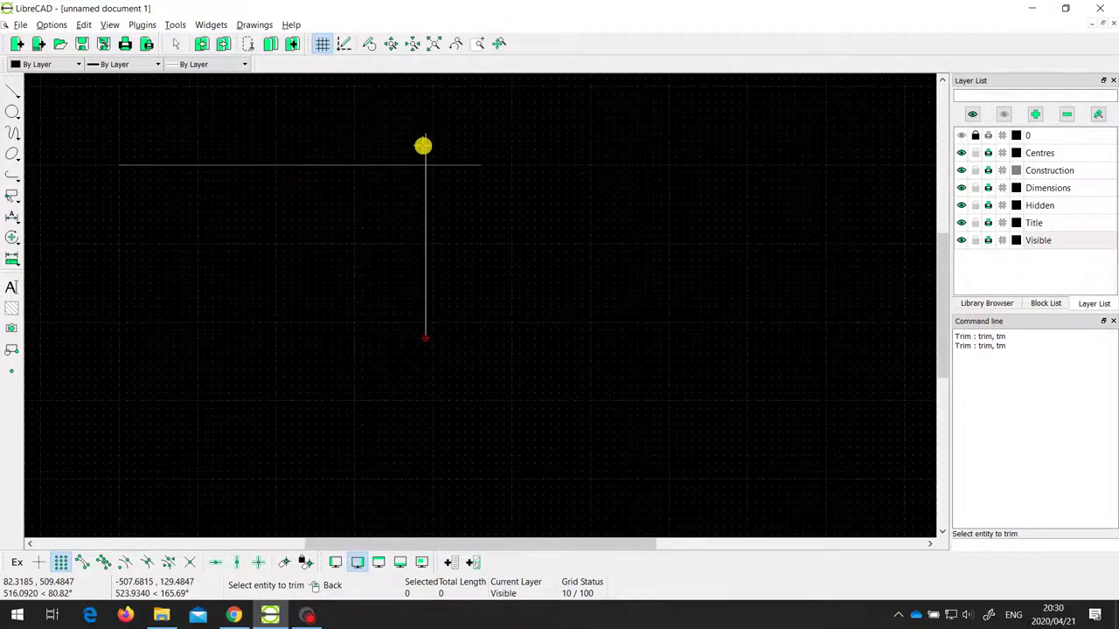
left_click(425, 146)
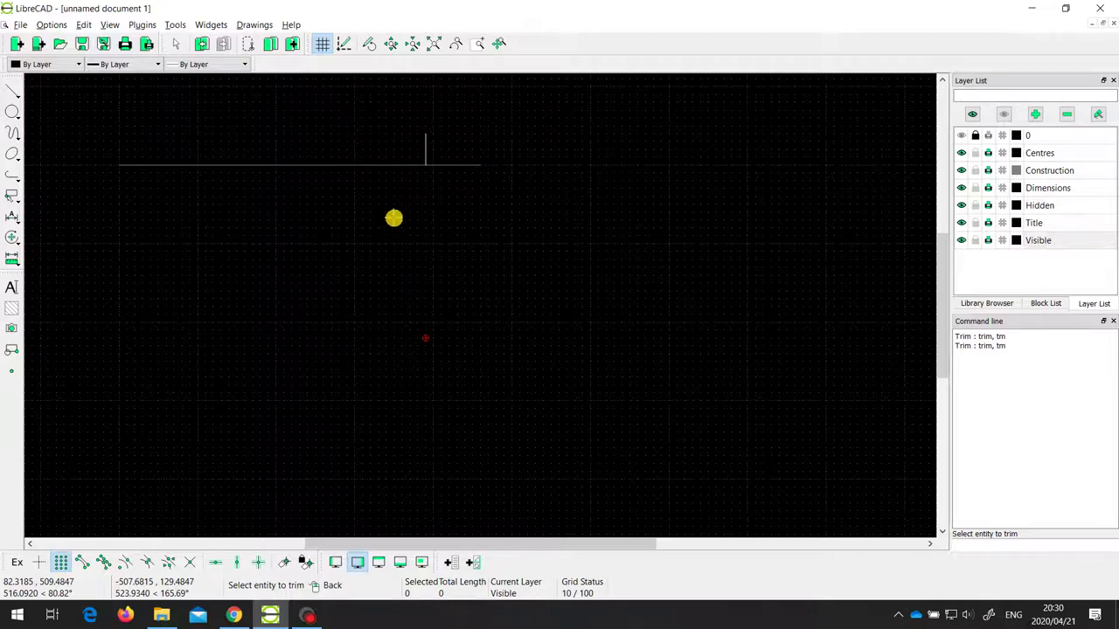
right_click(393, 218)
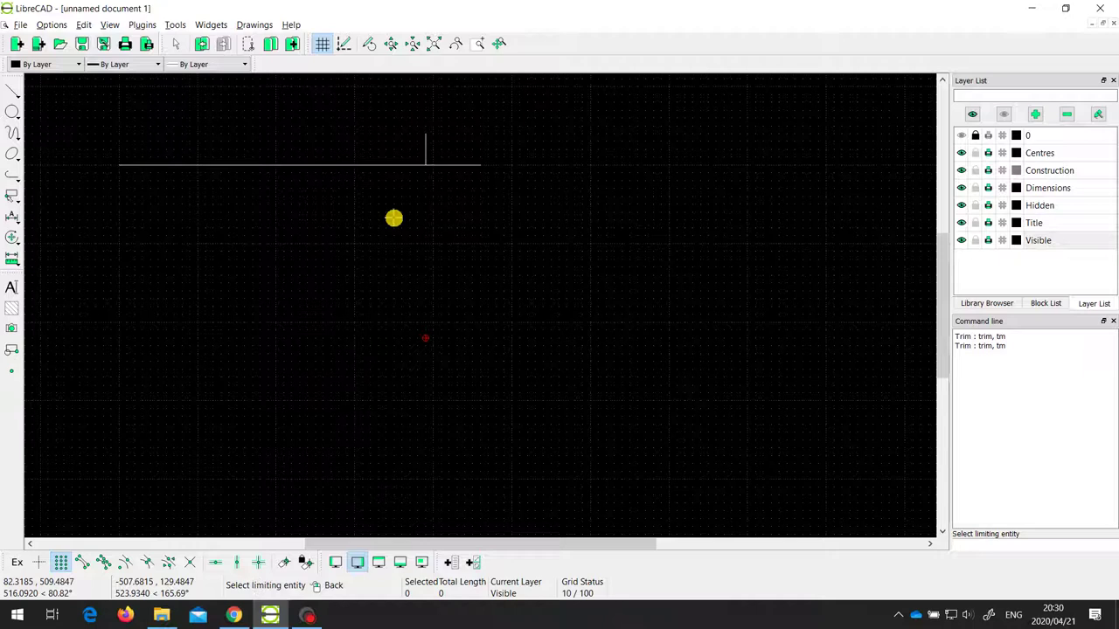
right_click(393, 218)
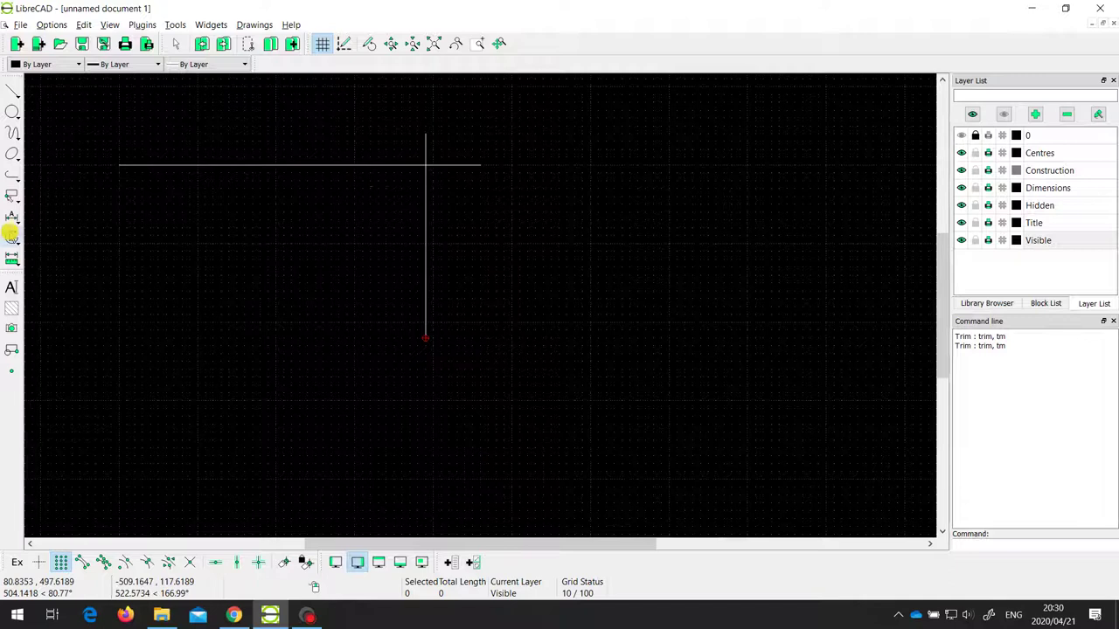
- Apply Trim Two to the horizontal and vertical lines to form an L-shaped corner
left_click(12, 237)
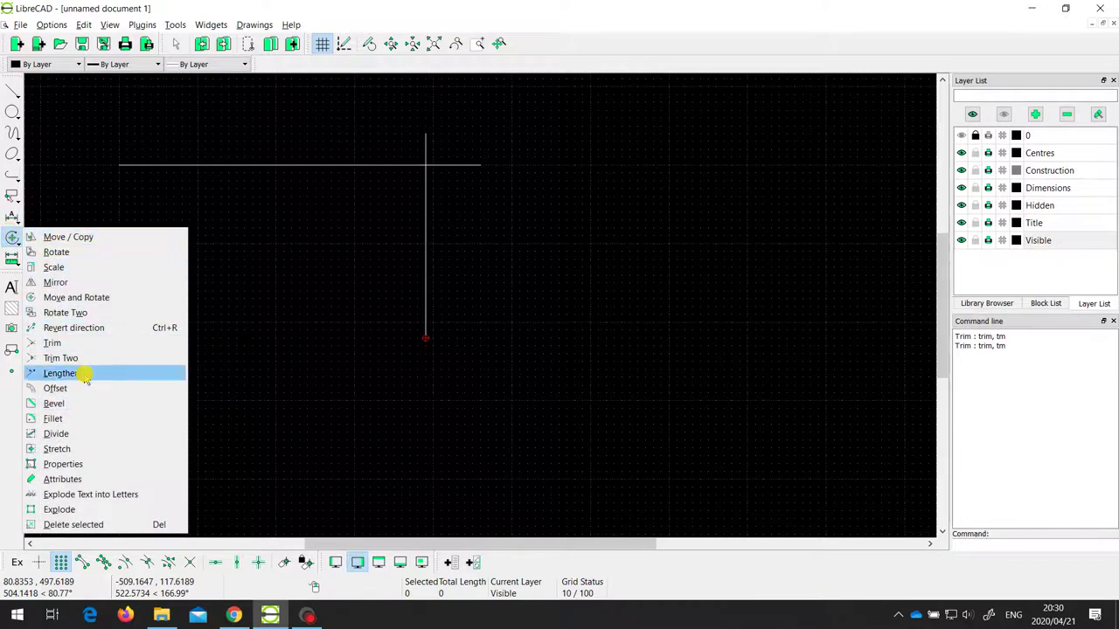
left_click(61, 359)
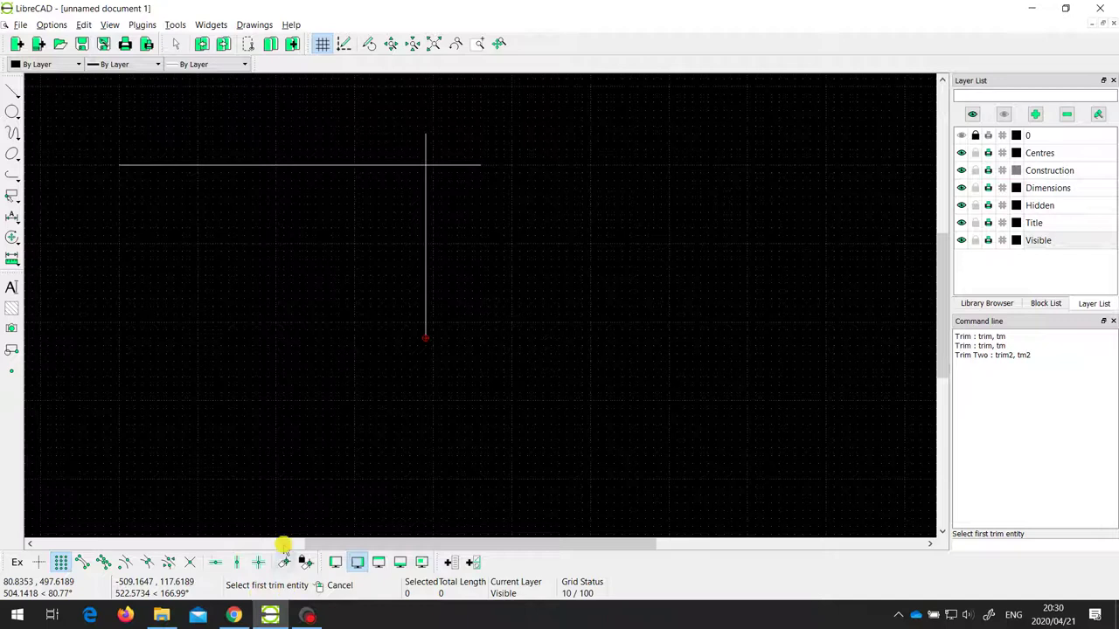
left_click(280, 167)
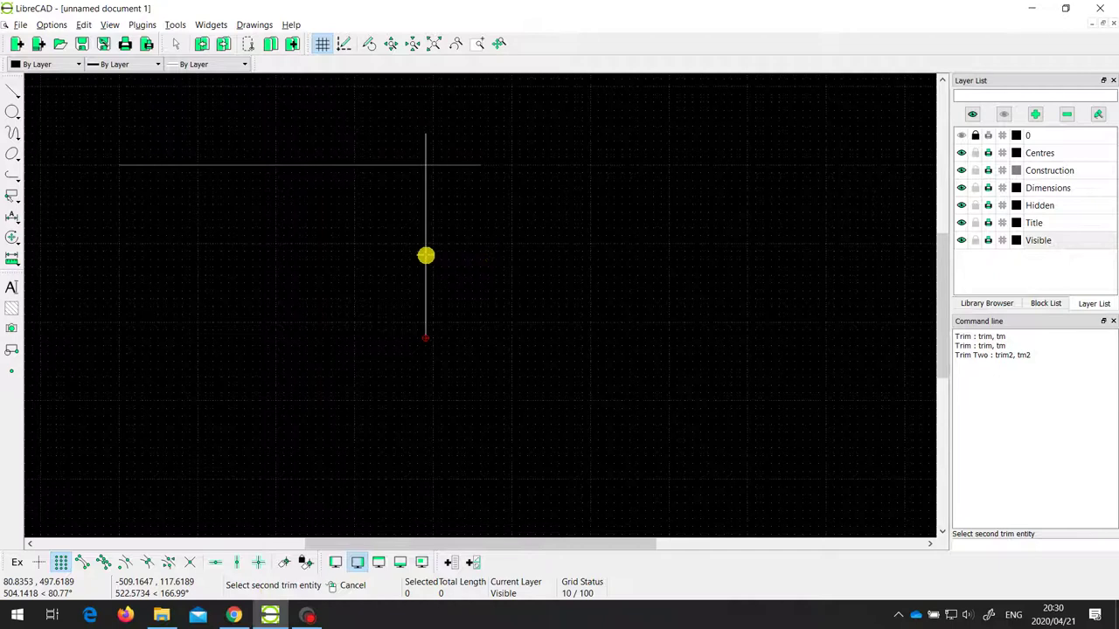
left_click(427, 257)
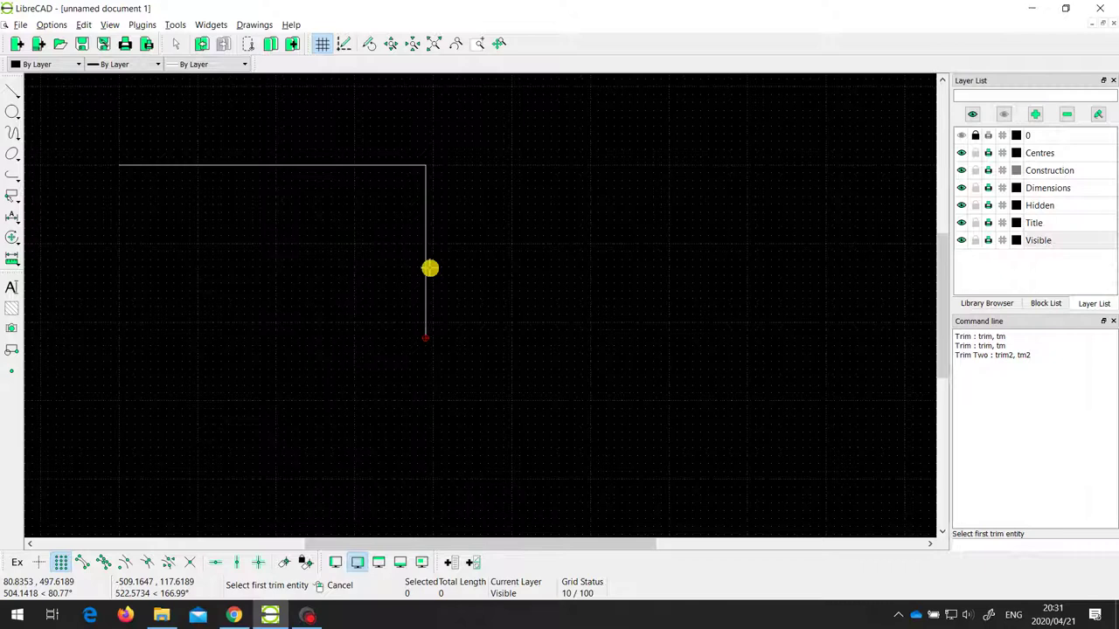
- Undo the corner, repeat Trim Two on both lines, then undo that corner again
key("ctrl+z")
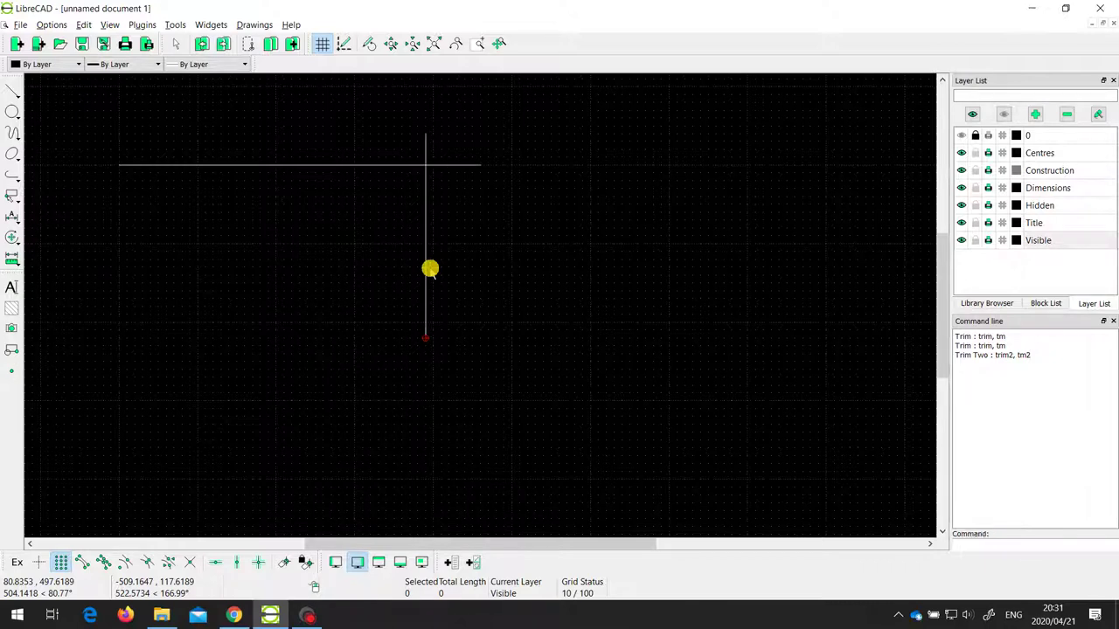
left_click(12, 237)
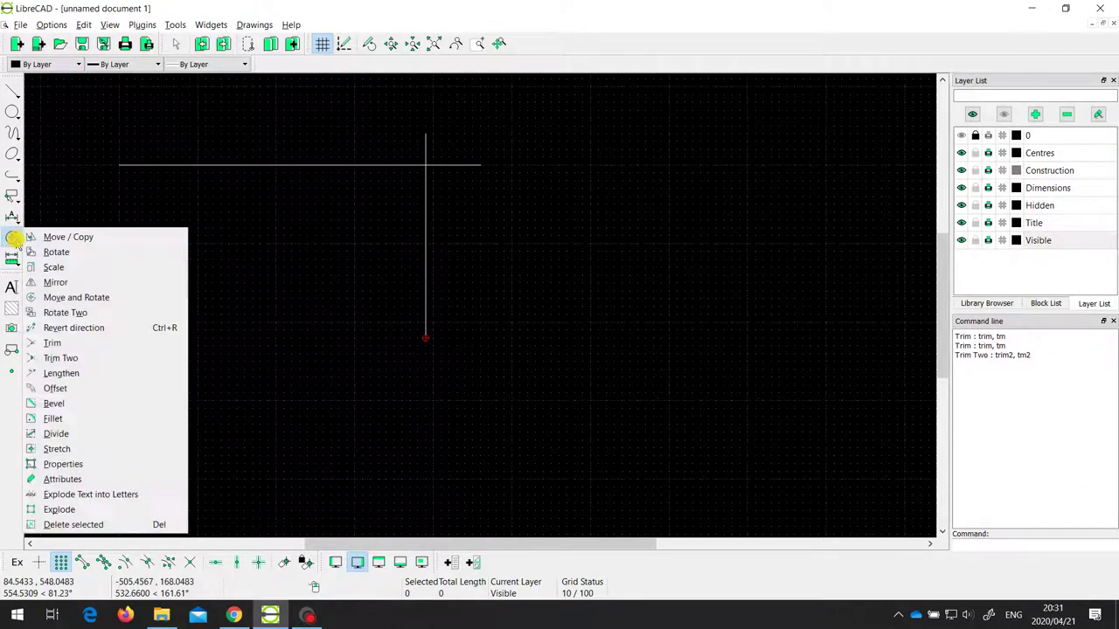
left_click(62, 358)
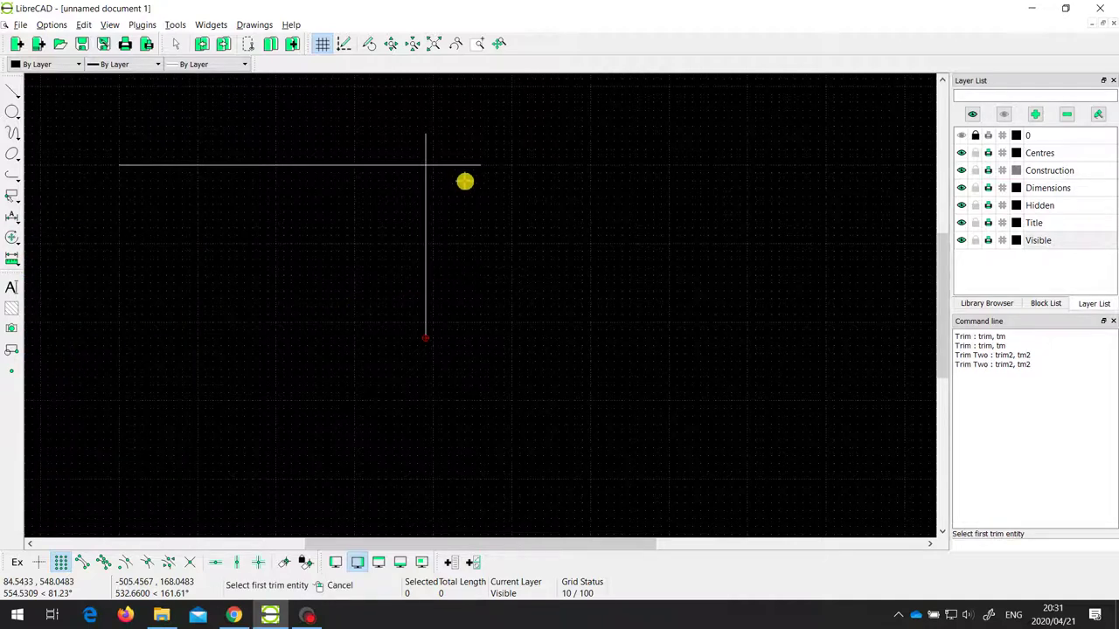
left_click(464, 166)
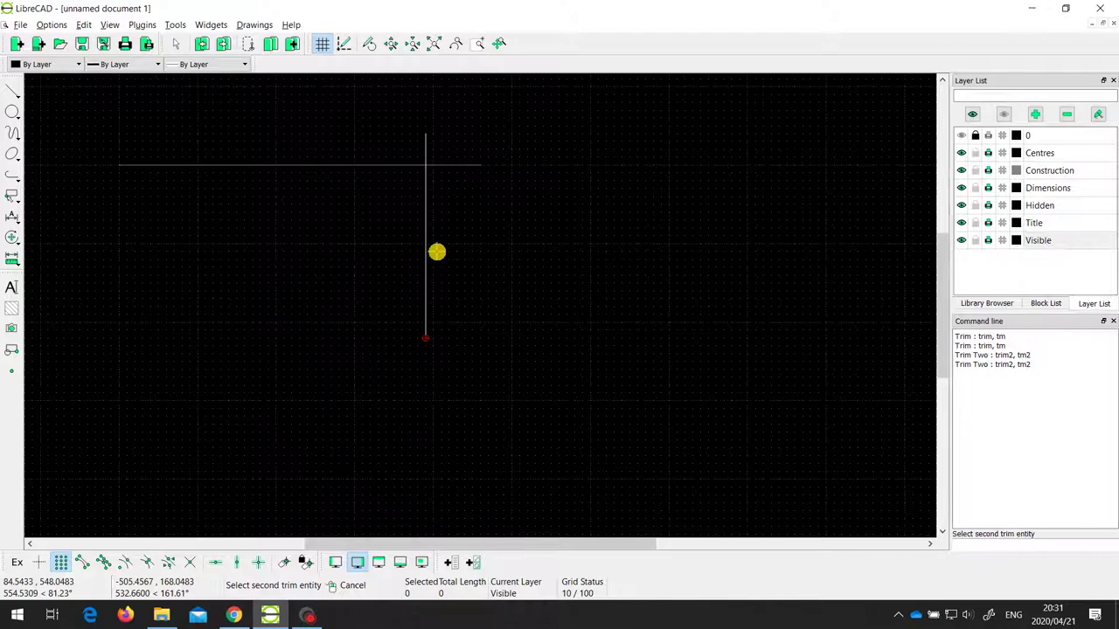
left_click(426, 238)
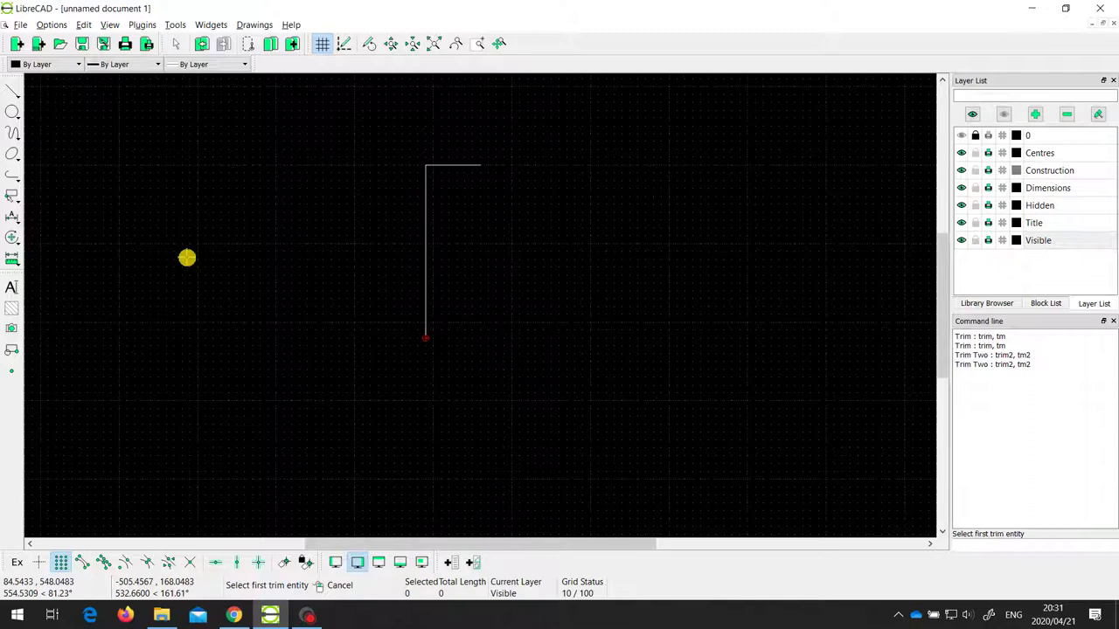
key("ctrl+z")
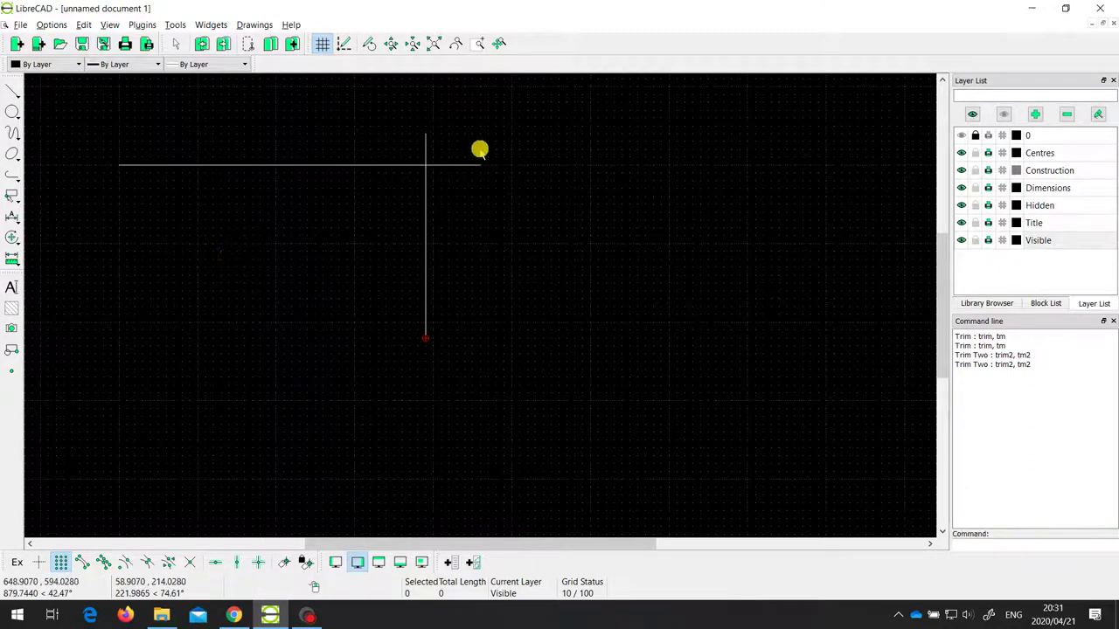
left_click(12, 237)
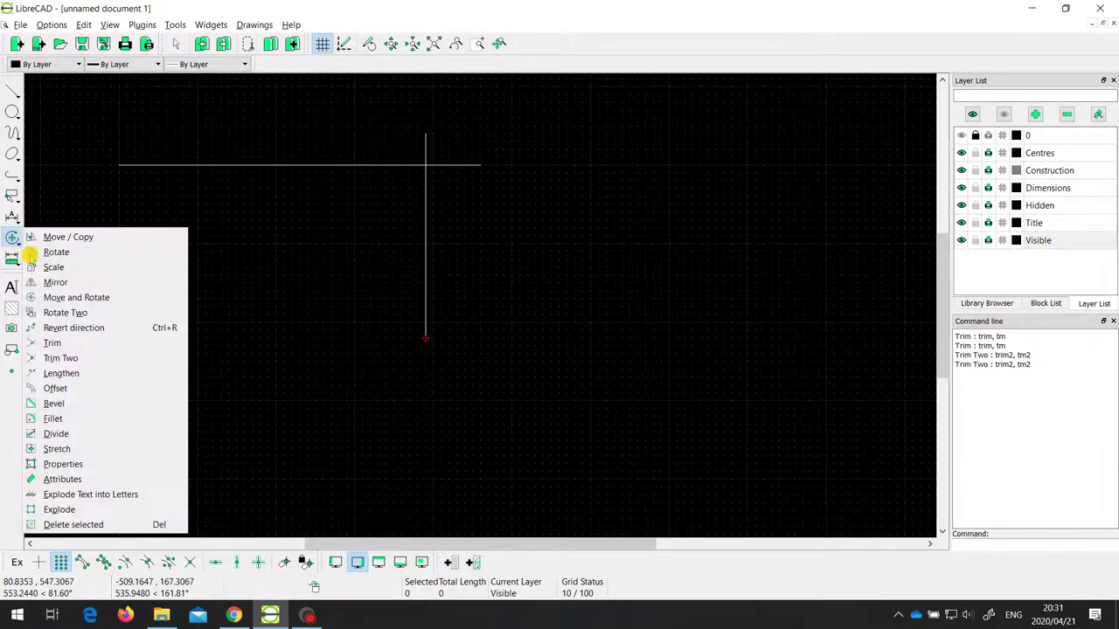
- Lengthen by 20: extend the horizontal line's right end twice and both vertical line ends
left_click(80, 373)
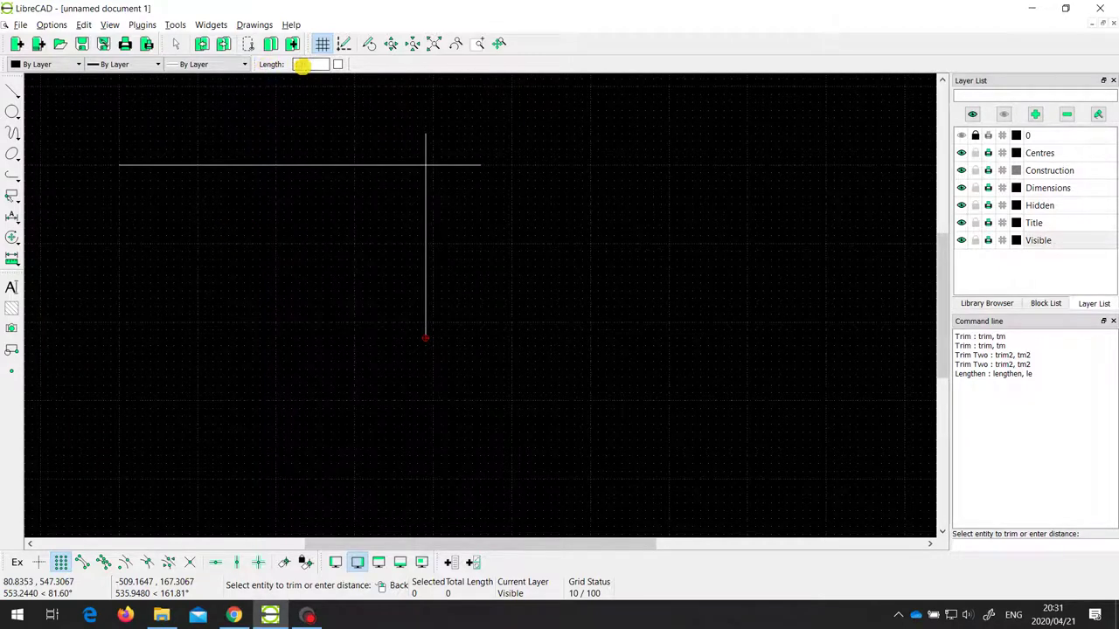
double_click(308, 63)
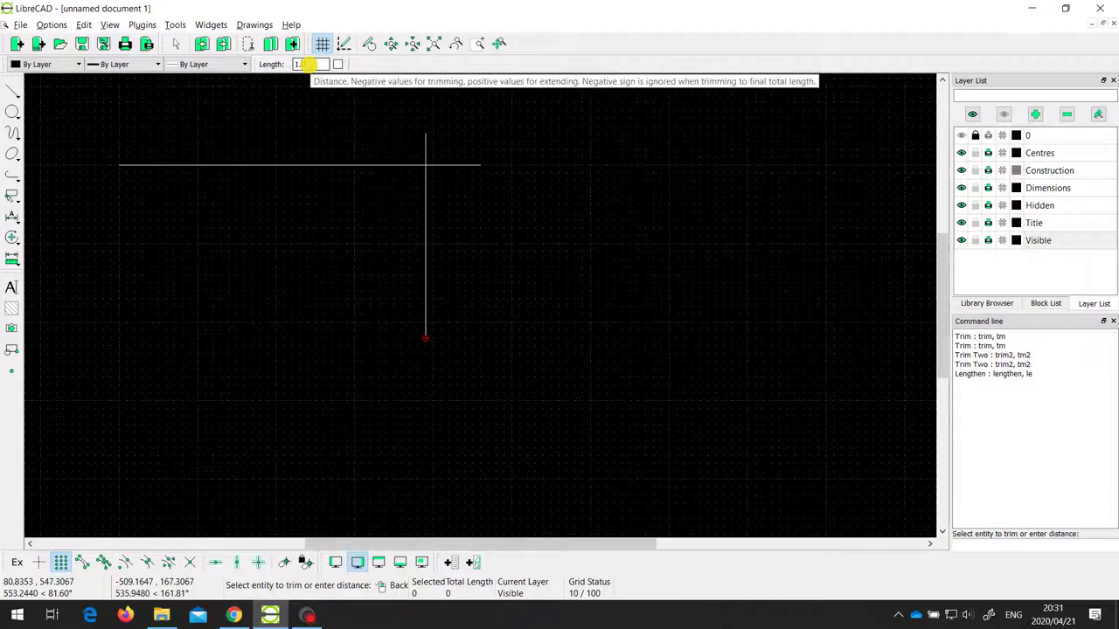
type("20")
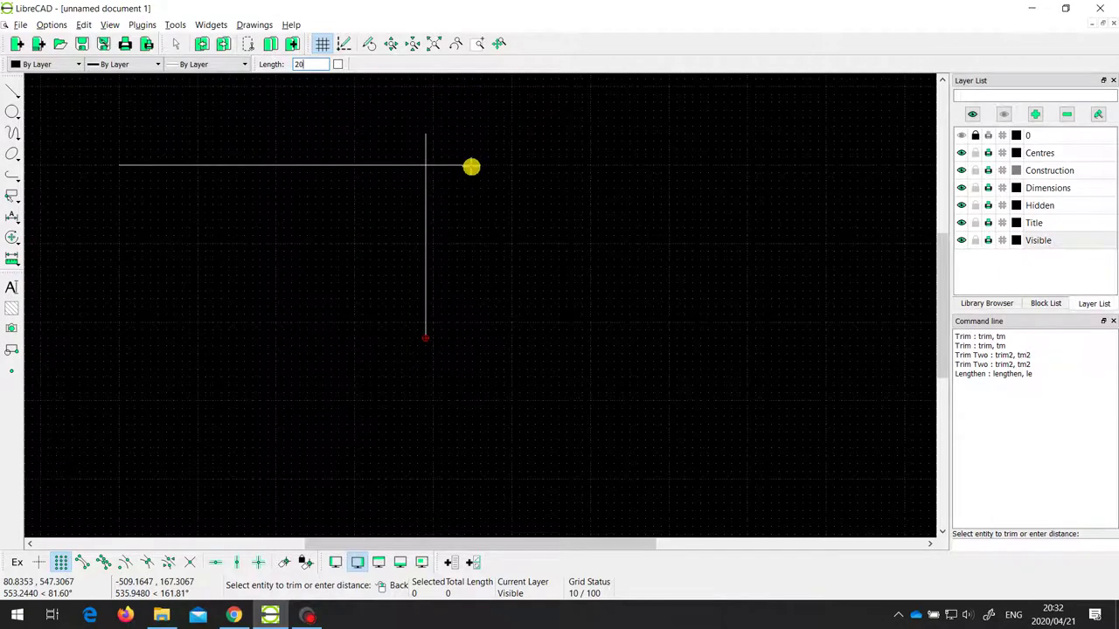
left_click(471, 166)
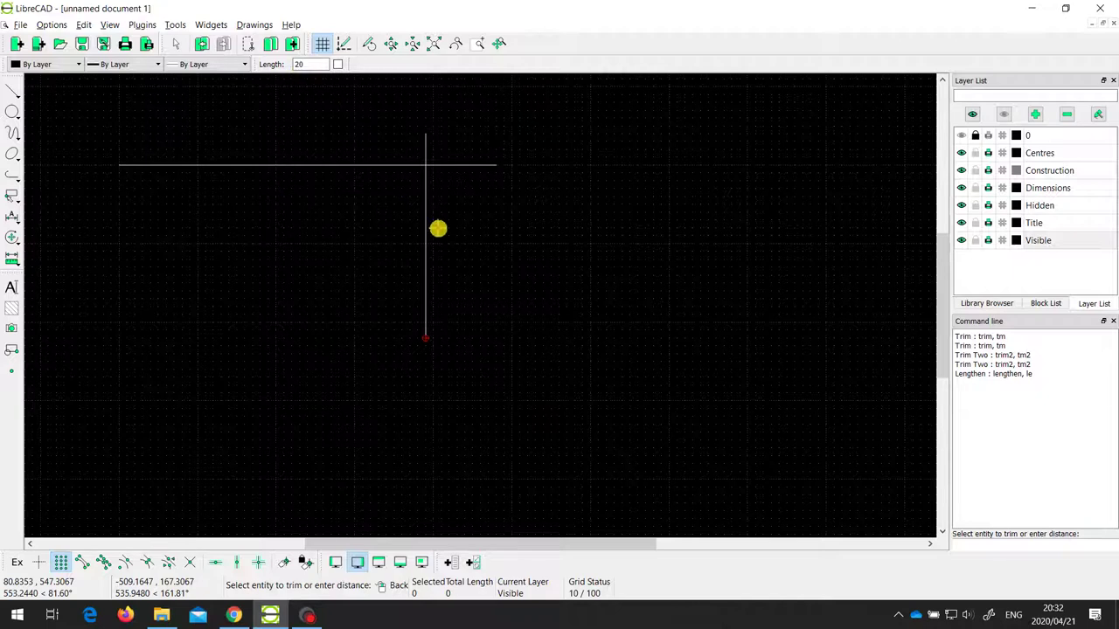
left_click(486, 165)
left_click(426, 140)
left_click(426, 325)
- Change the Lengthen value to -50 and shorten the horizontal line's left end
key("BackSpace")
key("BackSpace")
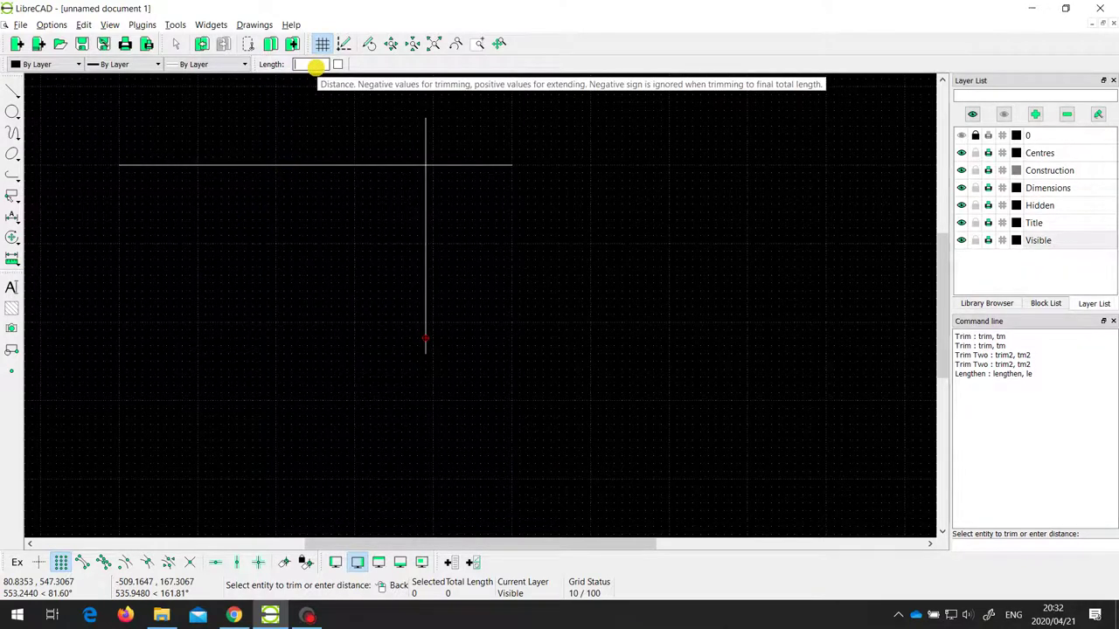
type("-50")
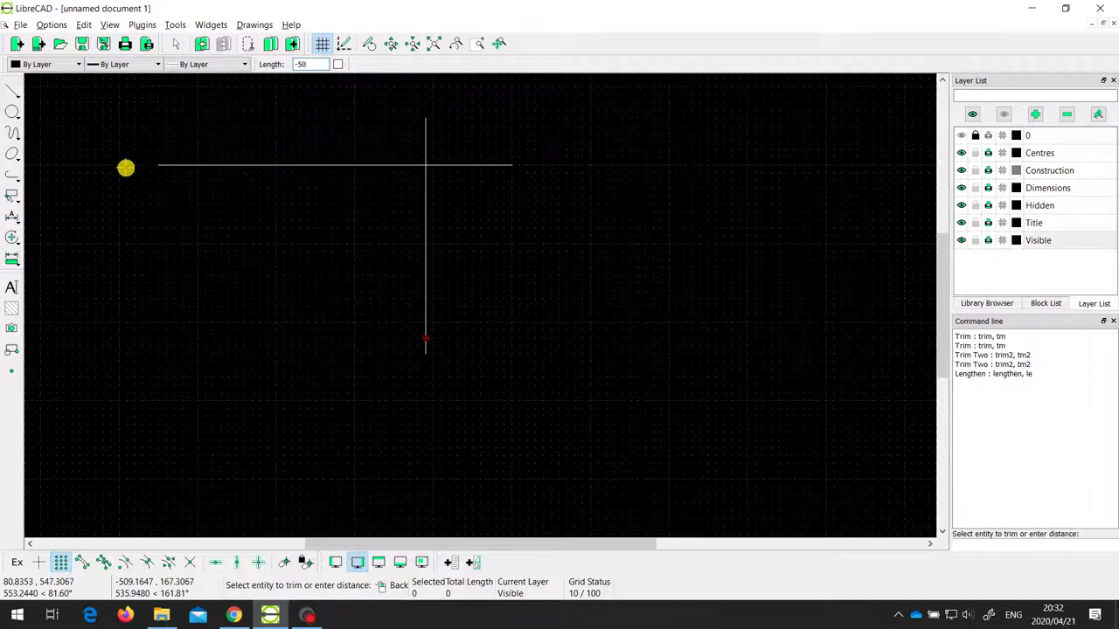
left_click(158, 168)
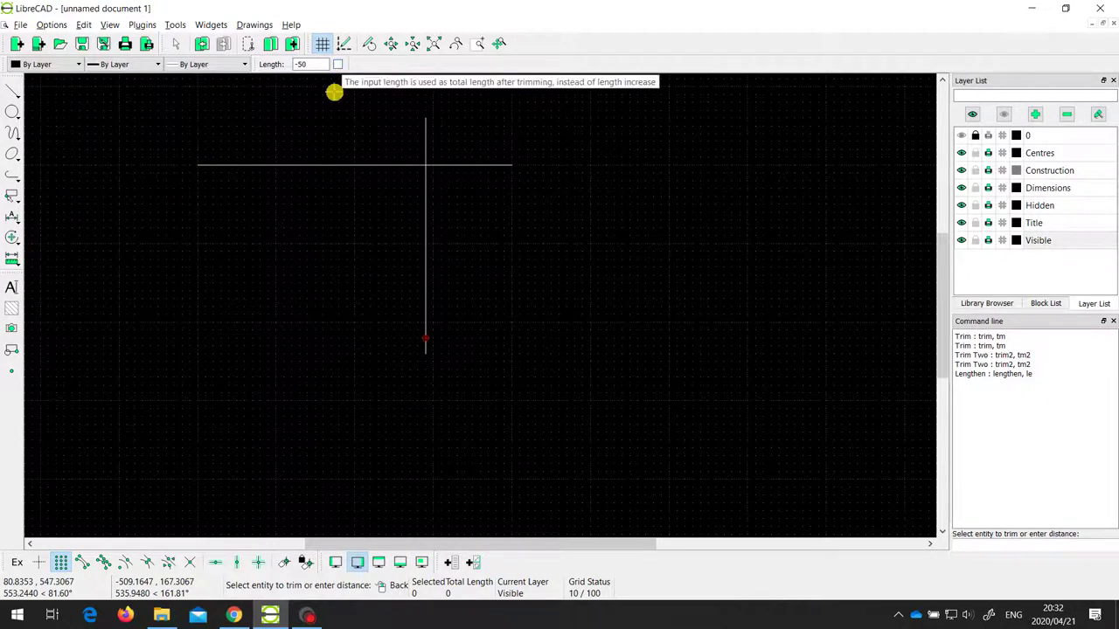
- Set Lengthen to a total length of 100 and apply it to the horizontal line's left part
left_click(291, 65)
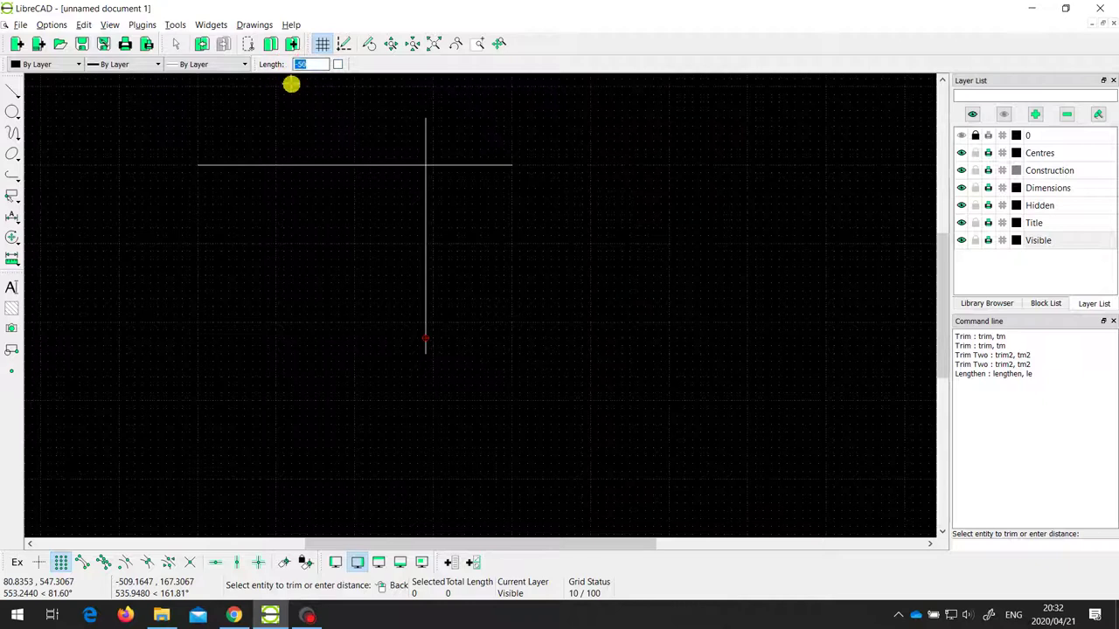
type("100")
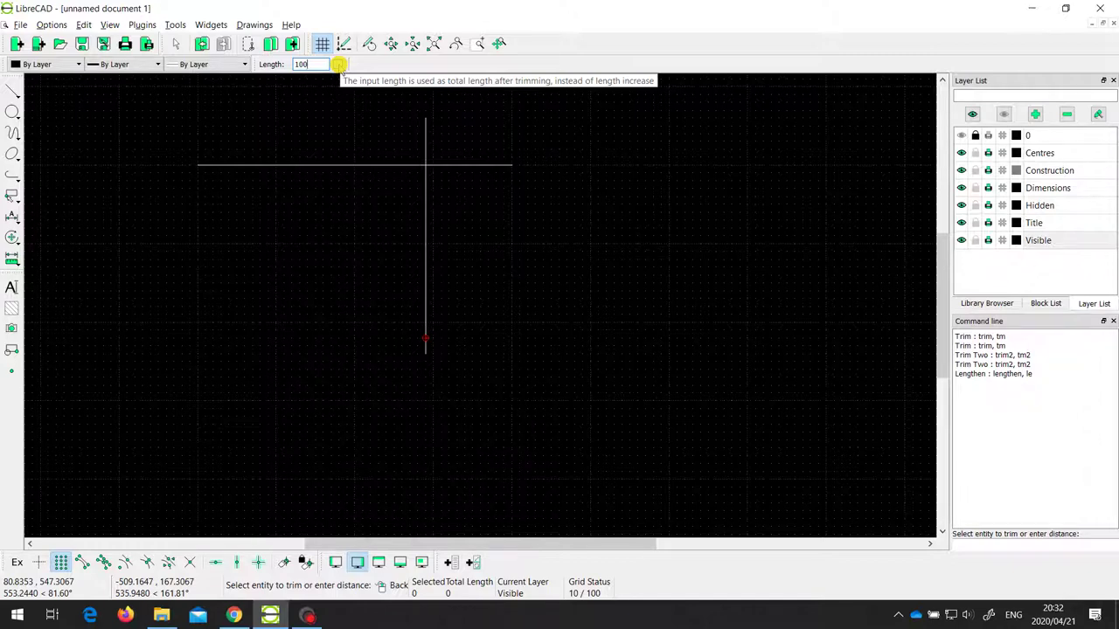
left_click(339, 65)
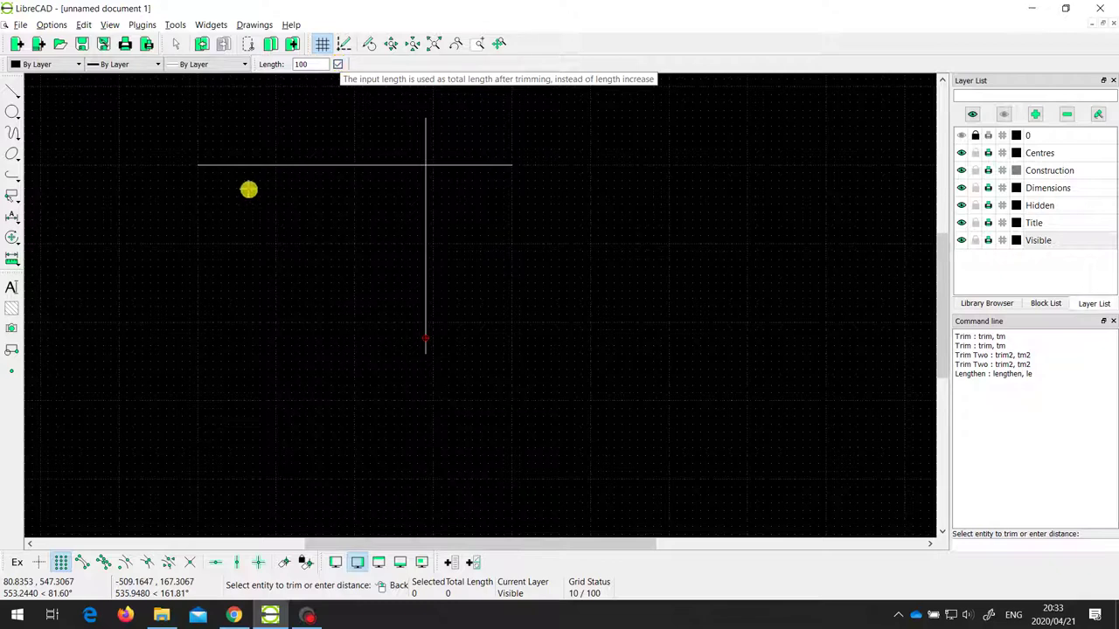
left_click(229, 165)
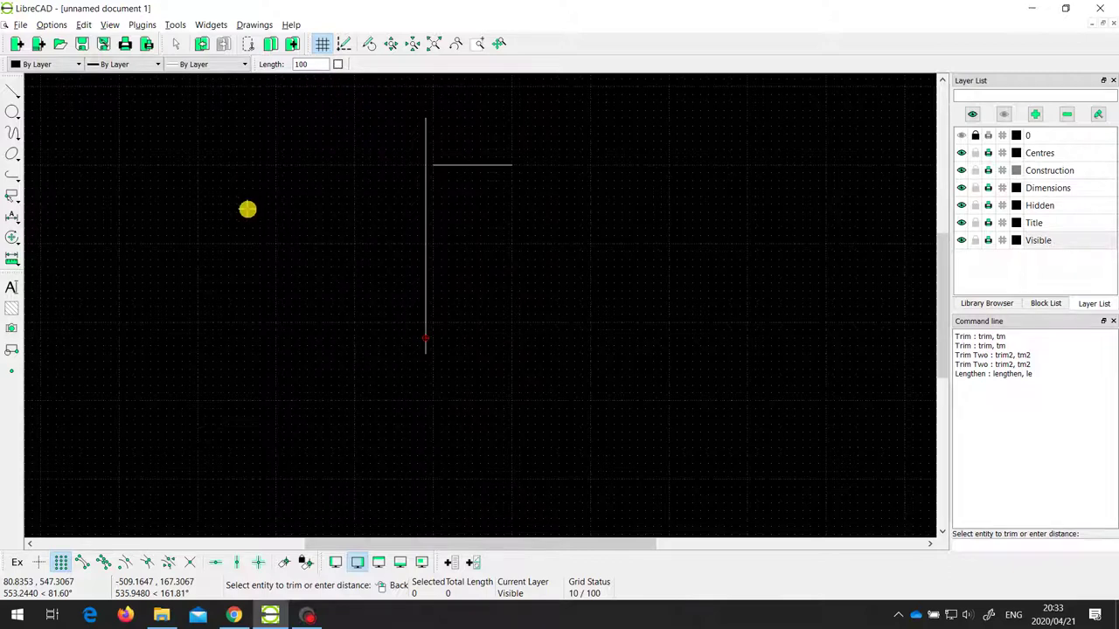
left_click(338, 64)
- Undo the total-length change to restore the full horizontal line
left_click(371, 149)
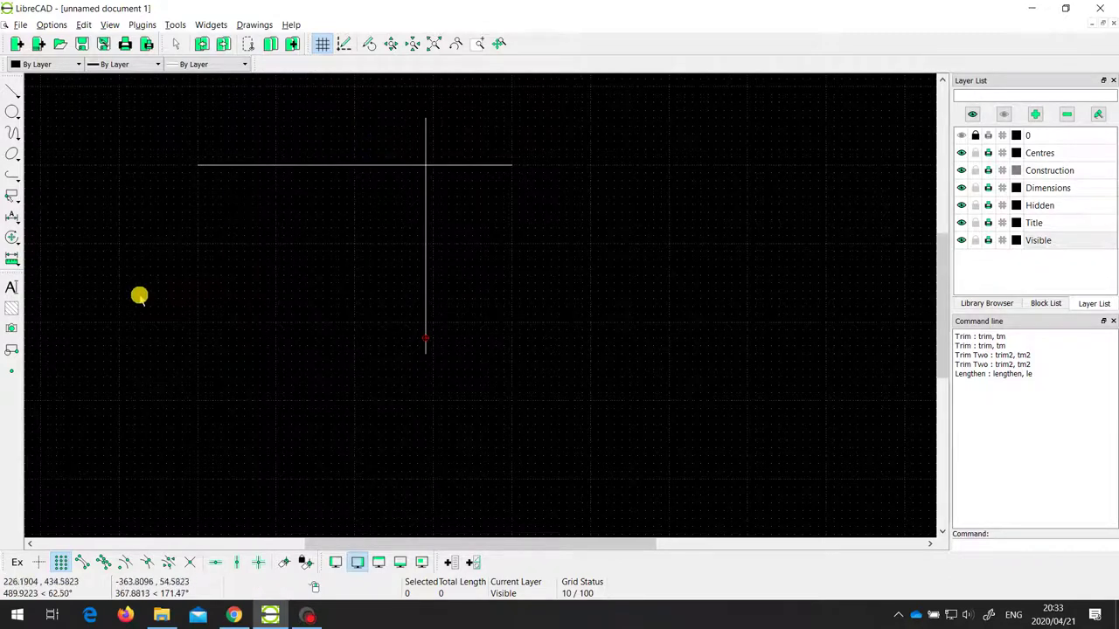
left_click(14, 237)
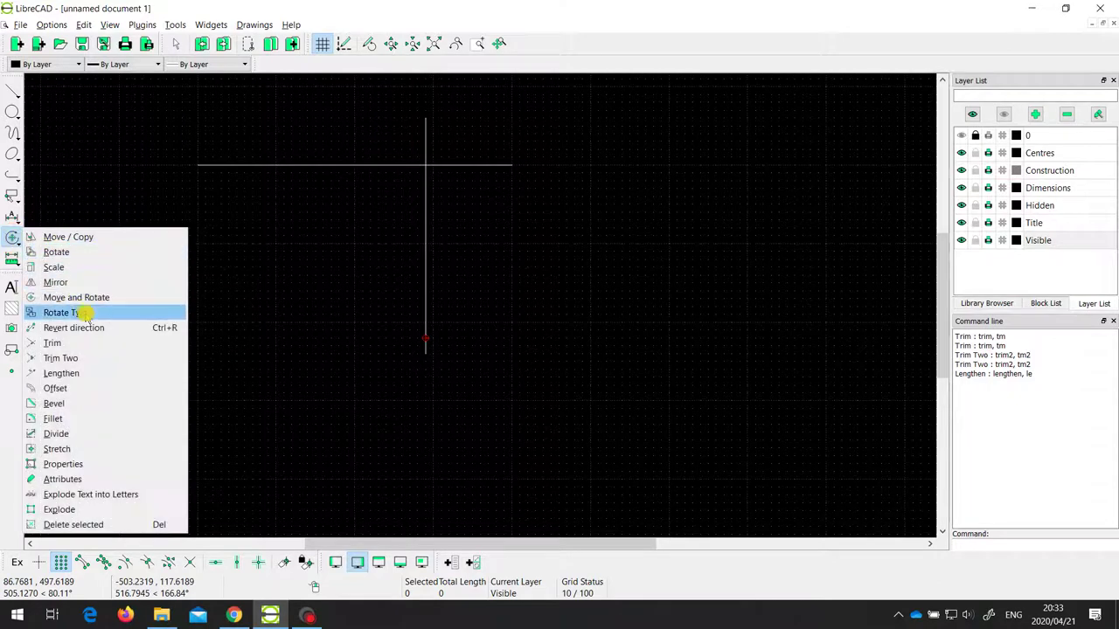